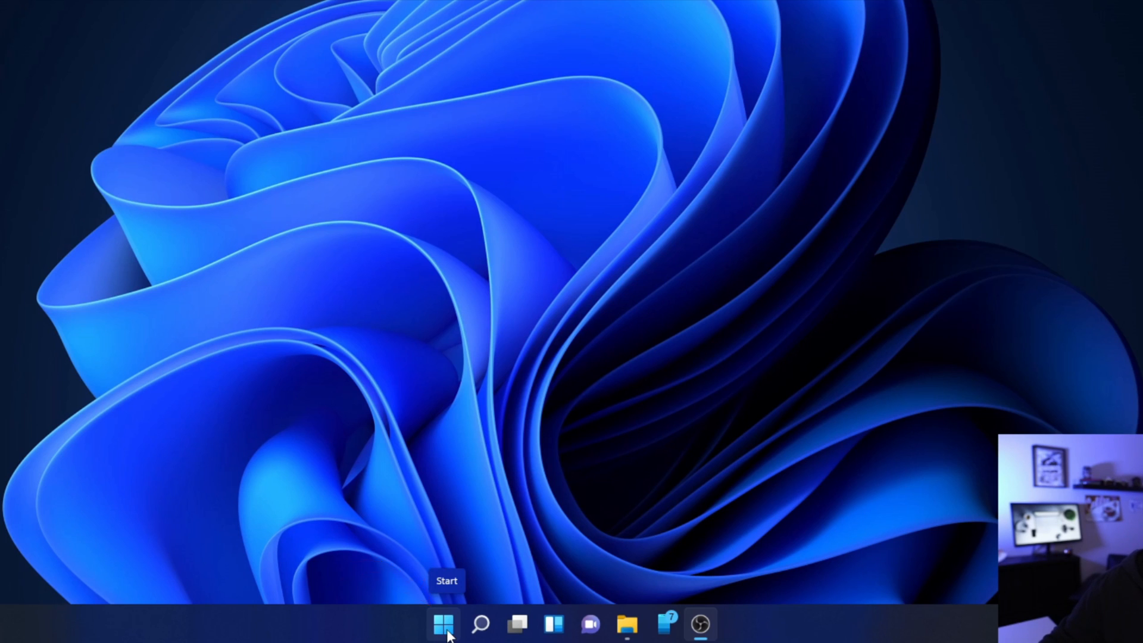
Launch Disk Management from the Start menu and initialize the 931 GB Disk 0 with GPT
{"action": "right_click", "coordinate": [450, 629]}
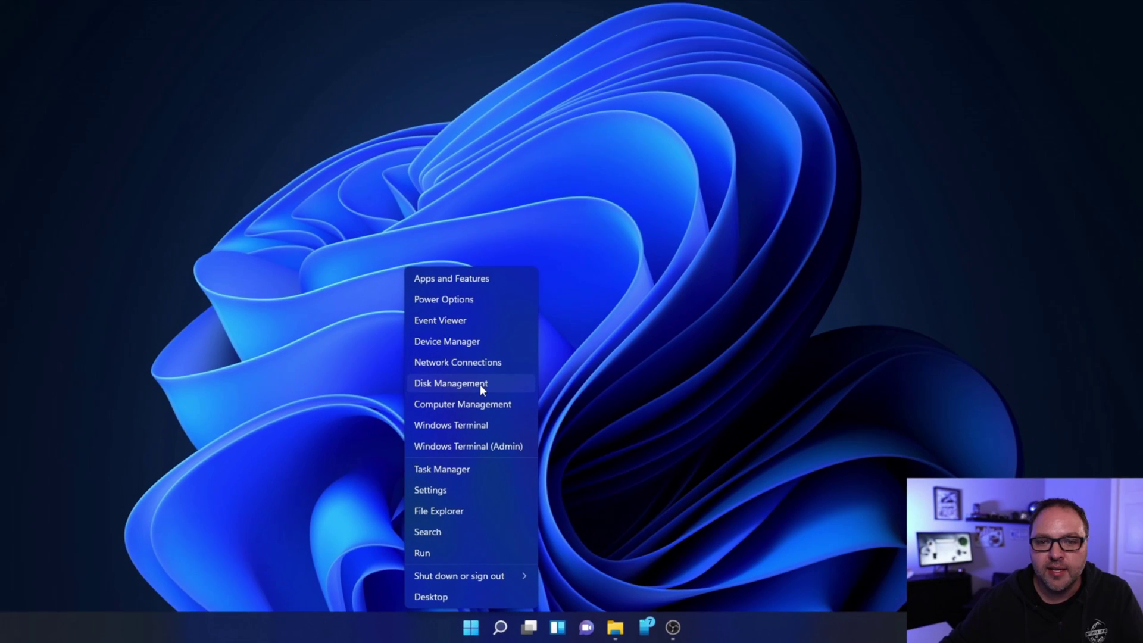
{"action": "left_click", "coordinate": [480, 384]}
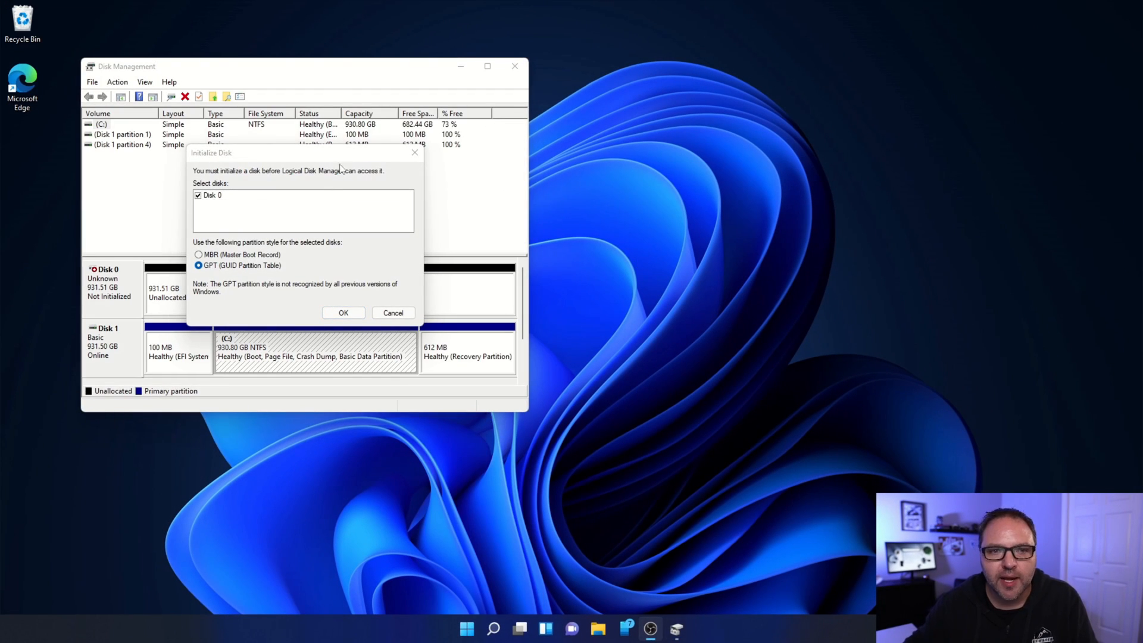
{"action": "mouse_move", "coordinate": [313, 157]}
{"action": "left_mouse_down"}
{"action": "mouse_move", "coordinate": [667, 183]}
{"action": "mouse_move", "coordinate": [305, 164]}
{"action": "left_mouse_up"}
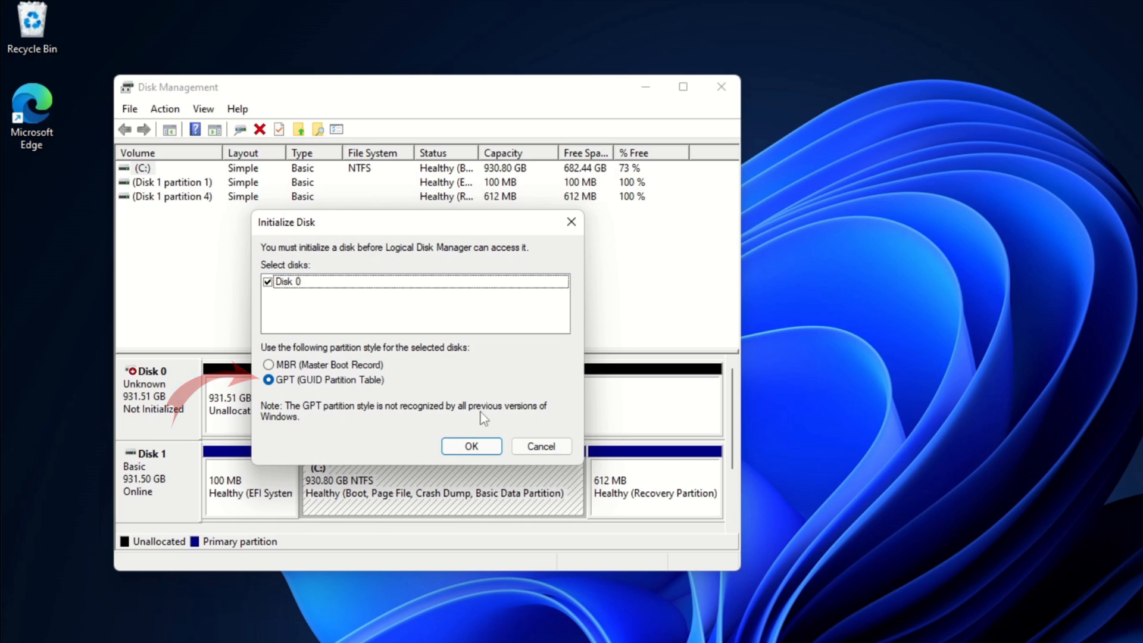
{"action": "left_click", "coordinate": [485, 451]}
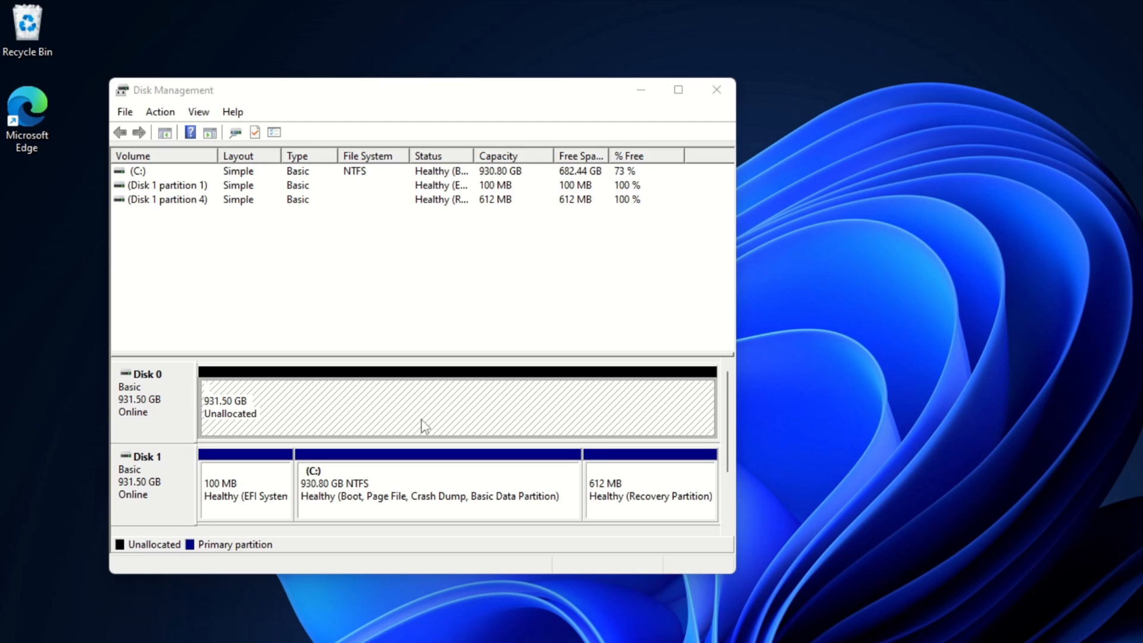
Start a New Simple Volume on Disk 0's unallocated space at maximum size with drive letter G
{"action": "right_click", "coordinate": [349, 407]}
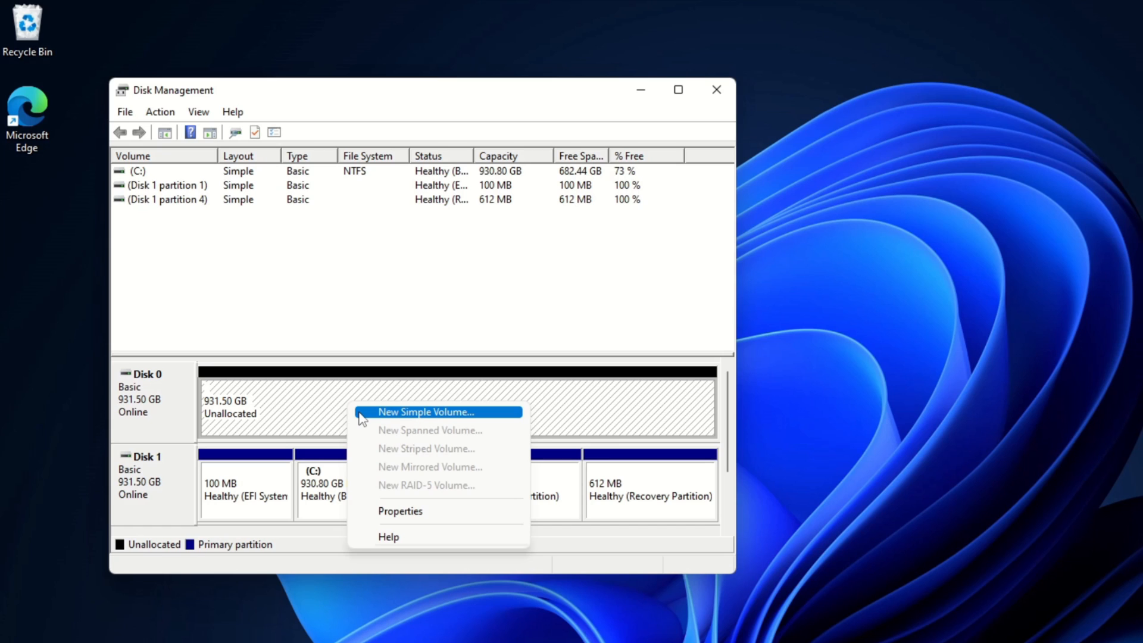
{"action": "left_click", "coordinate": [429, 414]}
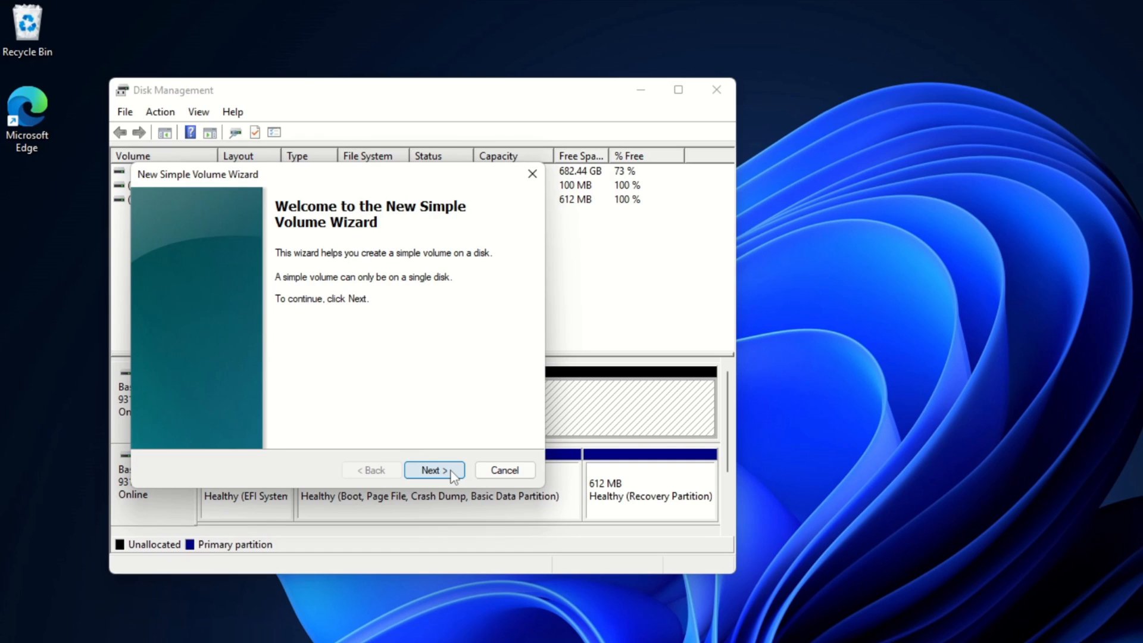
{"action": "left_click", "coordinate": [434, 470]}
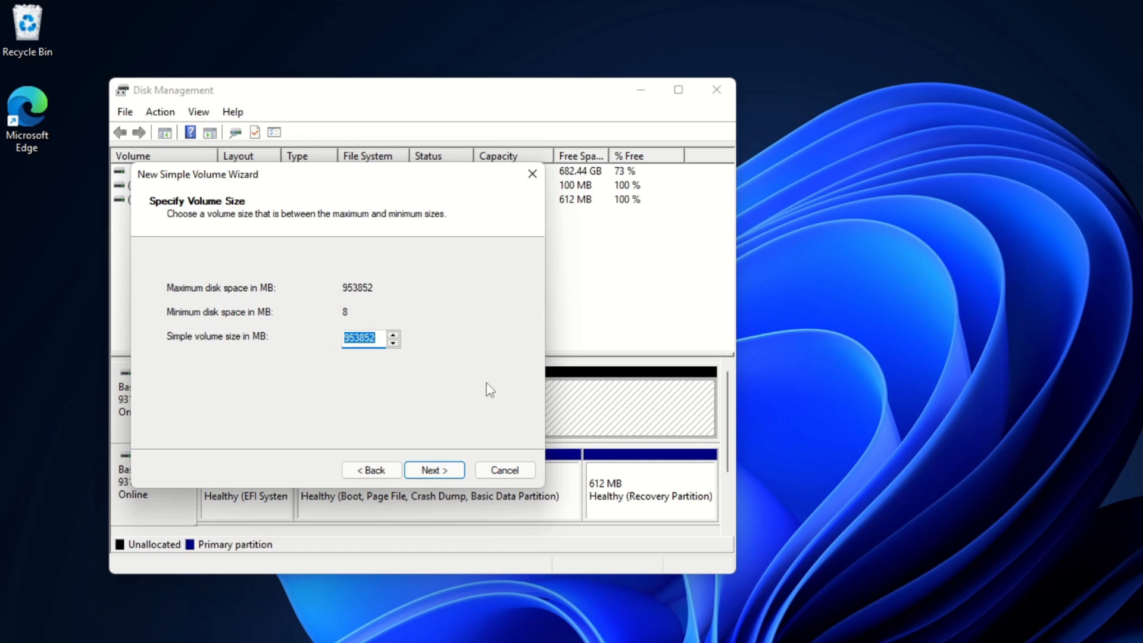
{"action": "left_click", "coordinate": [451, 472]}
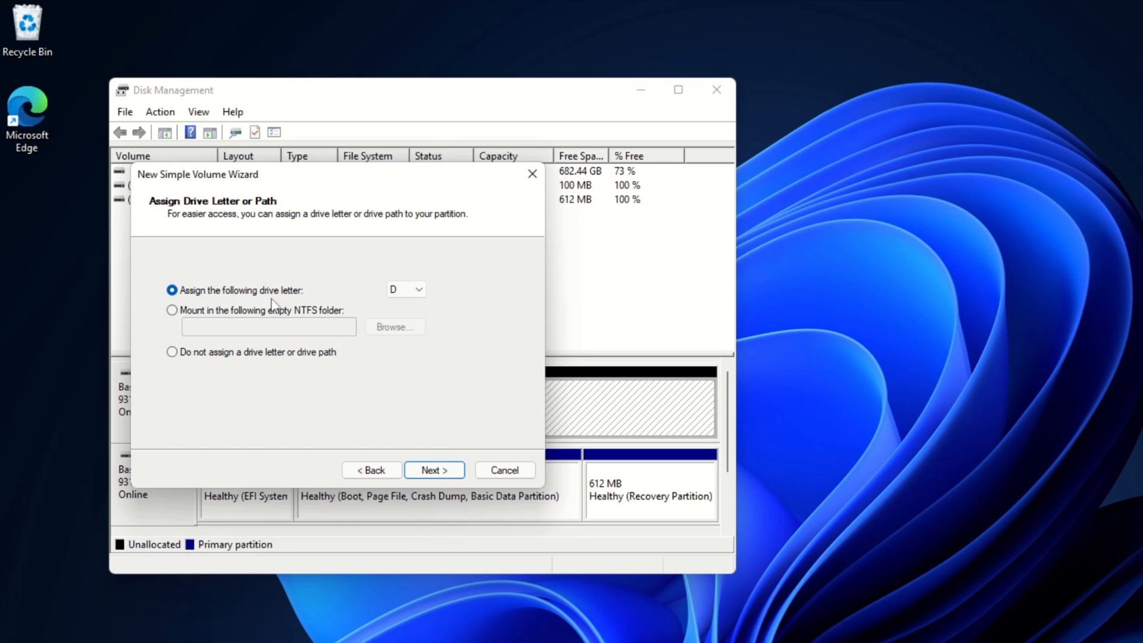
{"action": "left_click", "coordinate": [419, 291]}
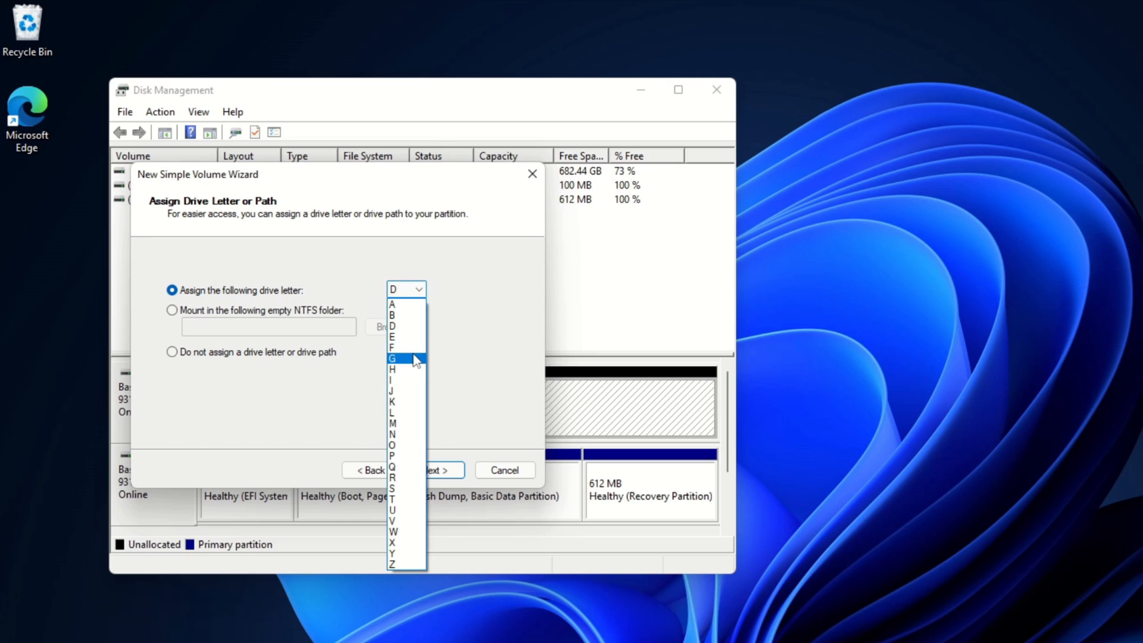
{"action": "left_click", "coordinate": [415, 359]}
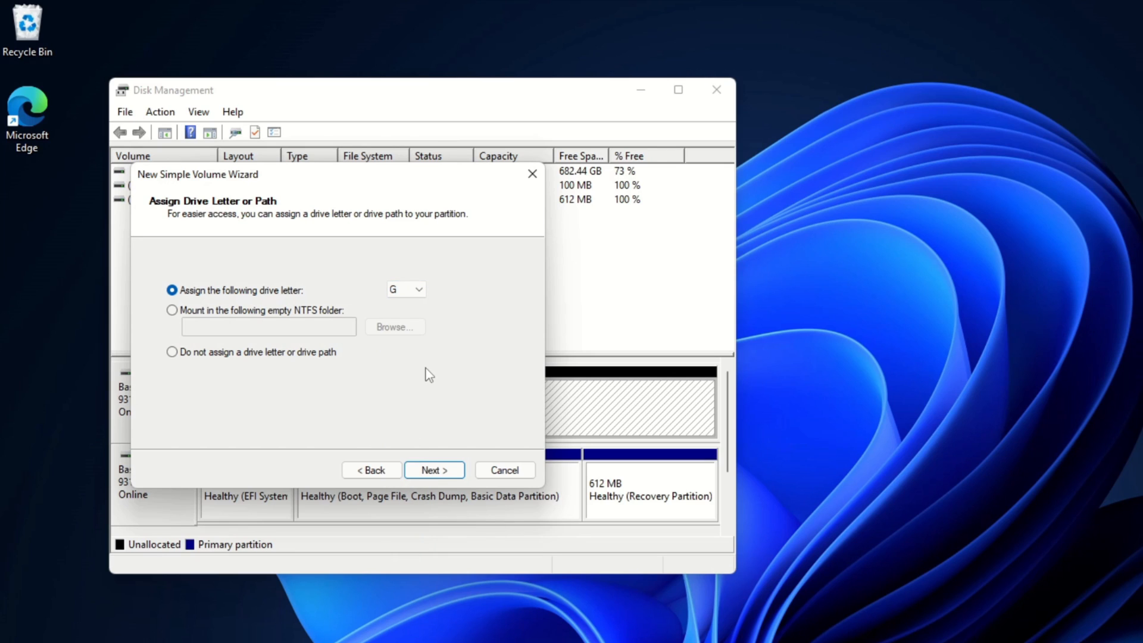
Quick-format the volume as NTFS labelled 'Crucial 1Tb Gaming', finish the wizard and close Disk Management
{"action": "left_click", "coordinate": [446, 472]}
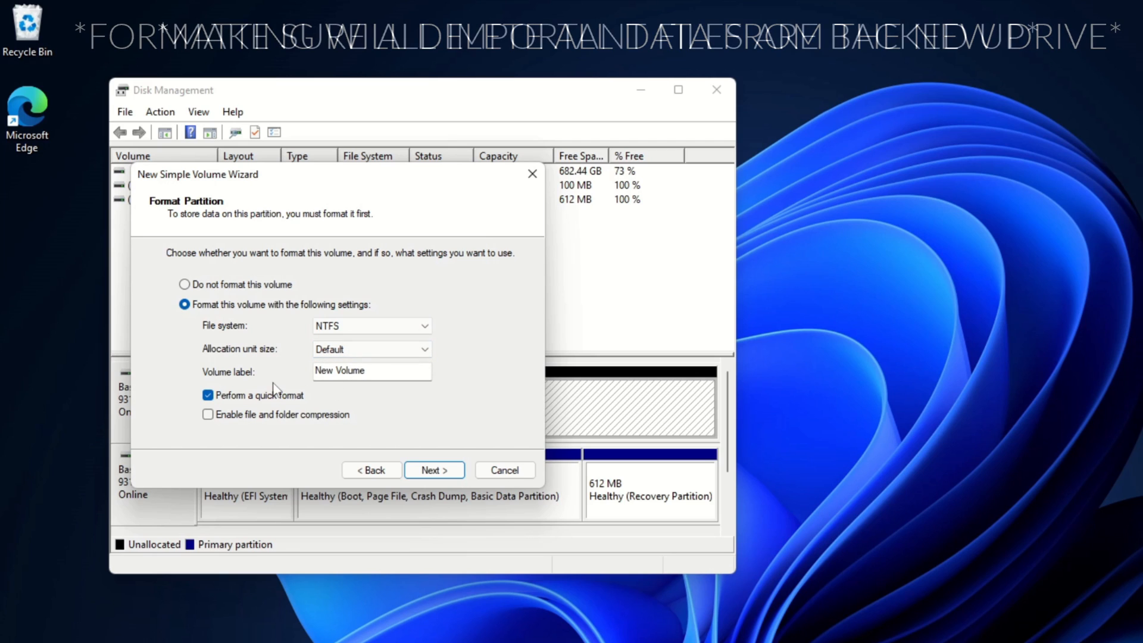
{"action": "left_click_drag", "start_coordinate": [387, 373], "coordinate": [308, 373]}
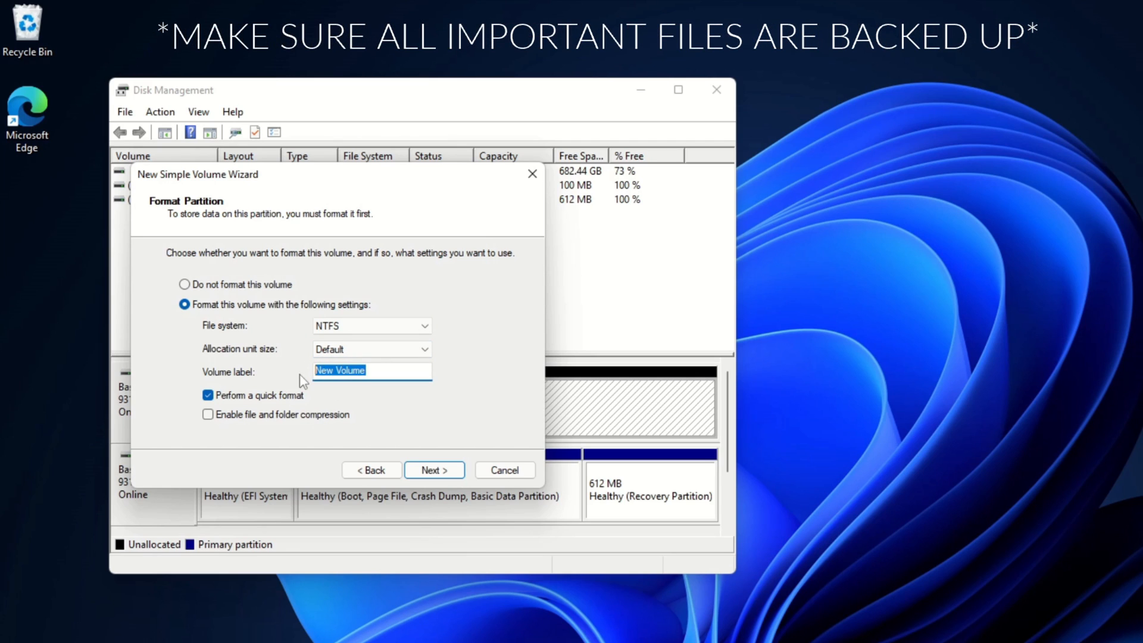
{"action": "type", "text": "Crucial 1Tb G"}
{"action": "type", "text": "aming"}
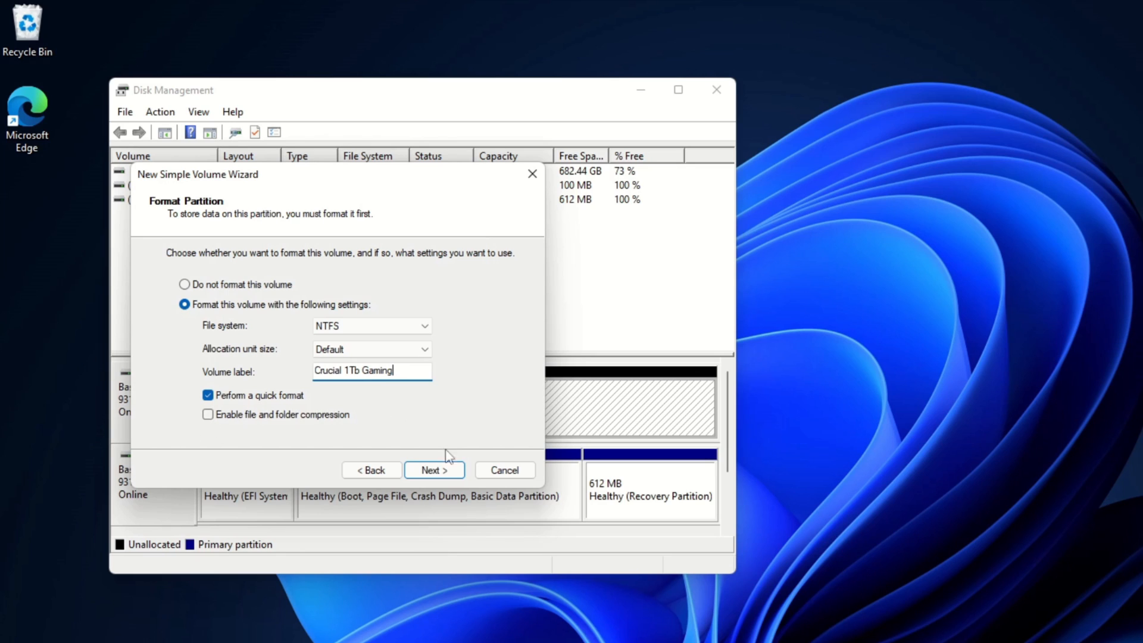
{"action": "left_click", "coordinate": [434, 471]}
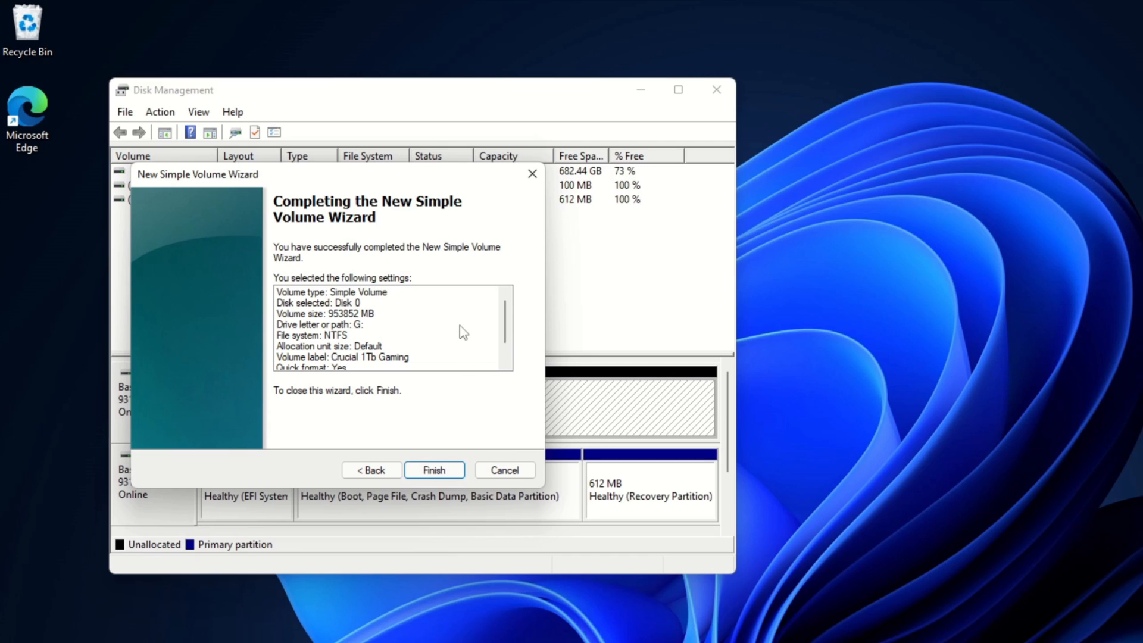
{"action": "scroll", "coordinate": [463, 332], "scroll_direction": "down", "scroll_amount": 1}
{"action": "scroll", "coordinate": [463, 332], "scroll_direction": "down", "scroll_amount": 1}
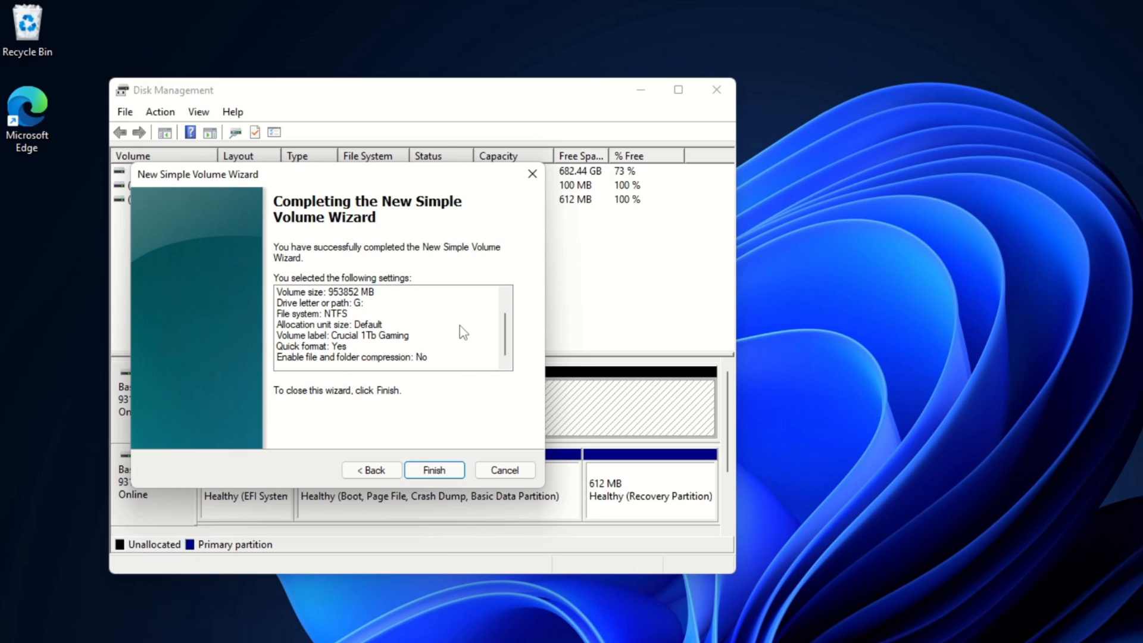
{"action": "left_click", "coordinate": [434, 470]}
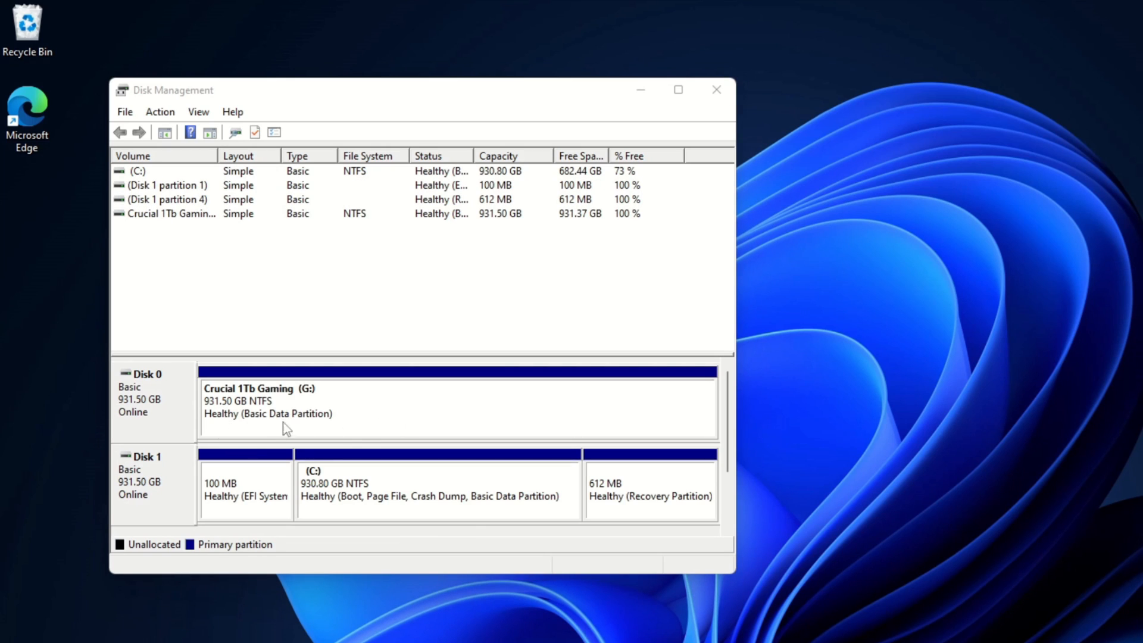
{"action": "left_click", "coordinate": [723, 88]}
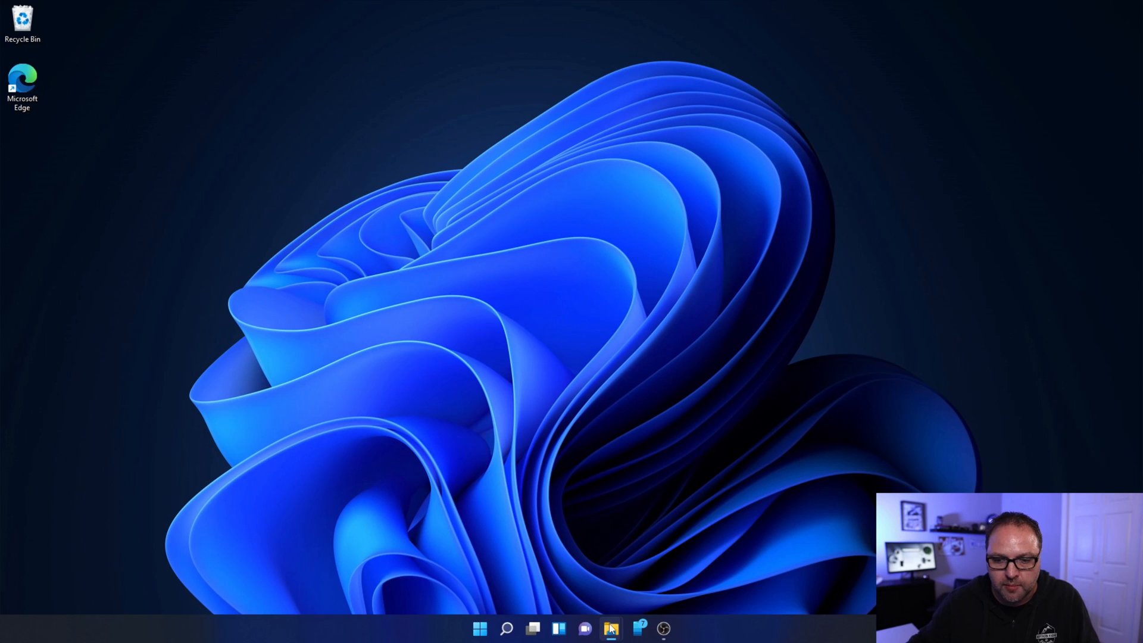
Show the empty Crucial 1Tb Gaming (G:) drive in File Explorer with its properties reporting 931 GB NTFS
{"action": "mouse_move", "coordinate": [612, 629]}
{"action": "left_click", "coordinate": [673, 572]}
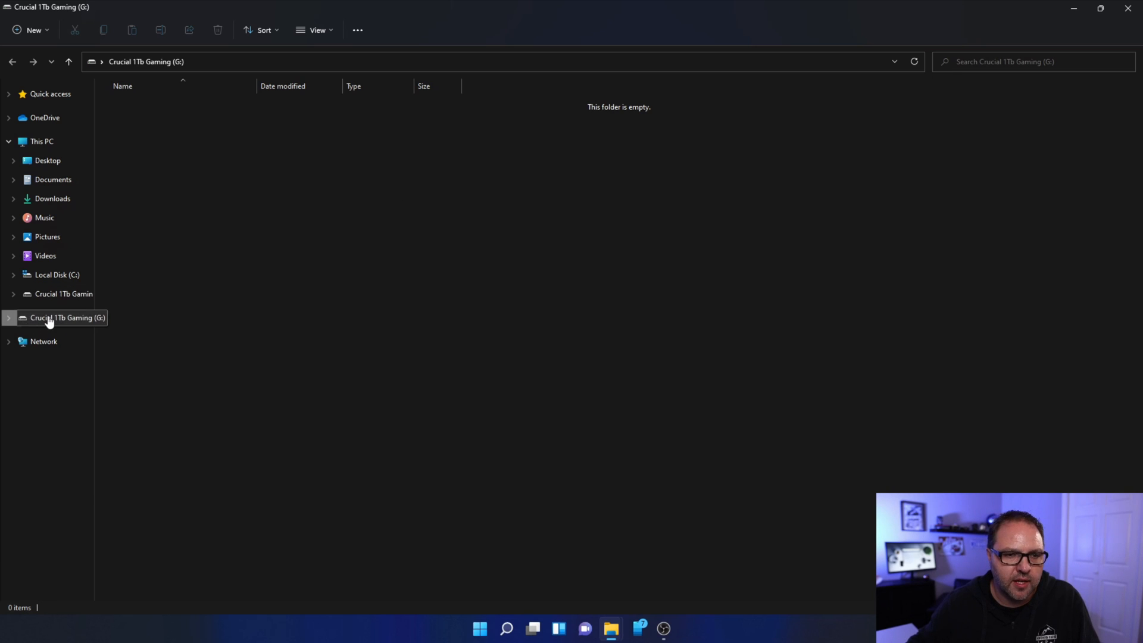
{"action": "right_click", "coordinate": [15, 317]}
{"action": "left_click", "coordinate": [108, 458]}
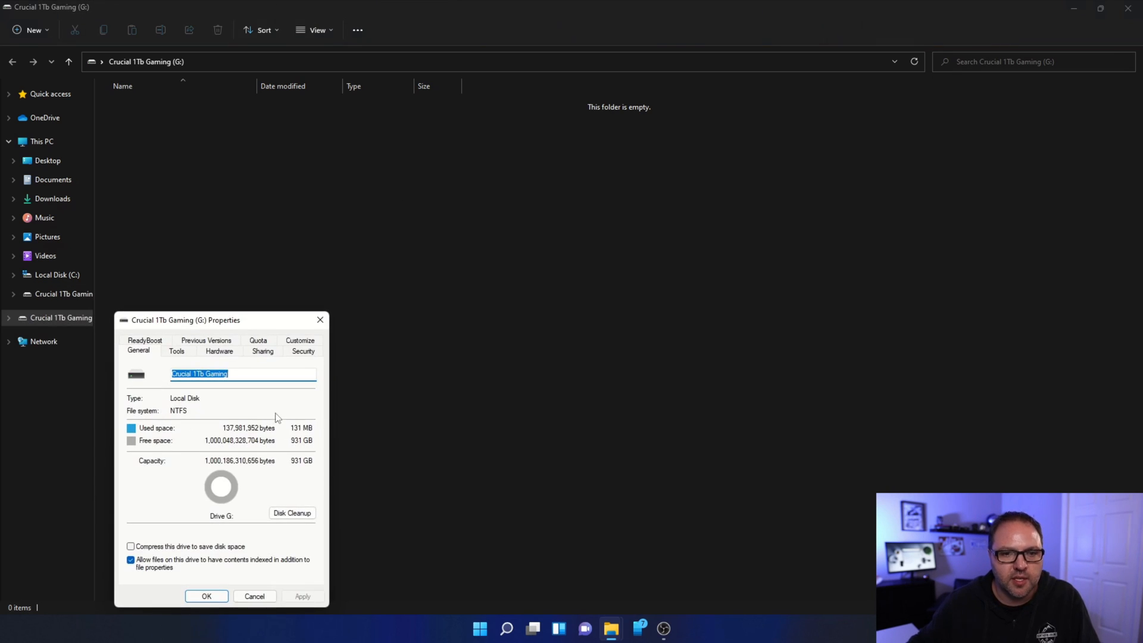
{"action": "left_click_drag", "start_coordinate": [263, 319], "coordinate": [328, 211]}
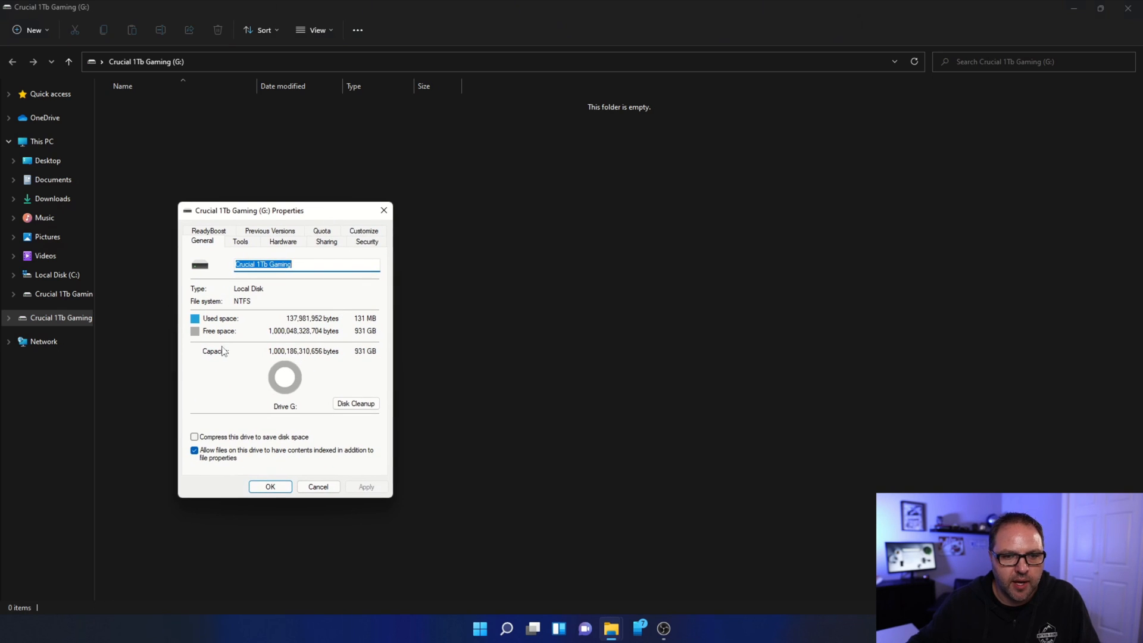